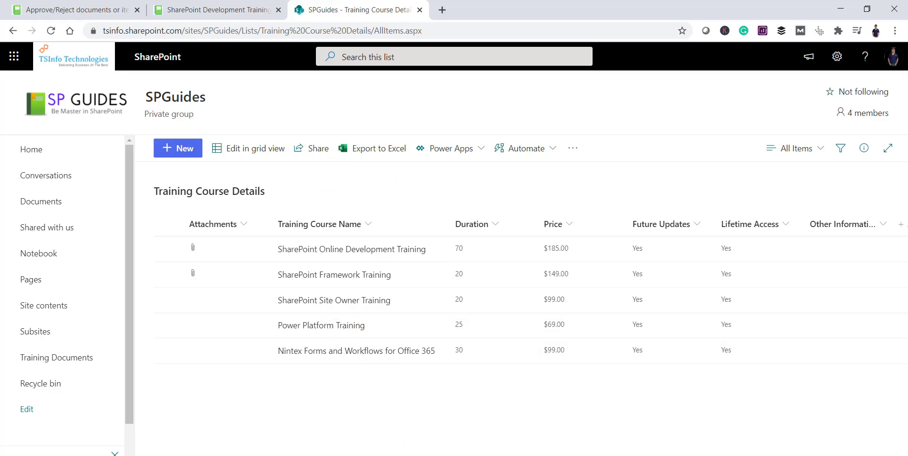
Step: In the second user's browser window, check which account is signed in
{"action": "left_click", "coordinate": [530, 428]}
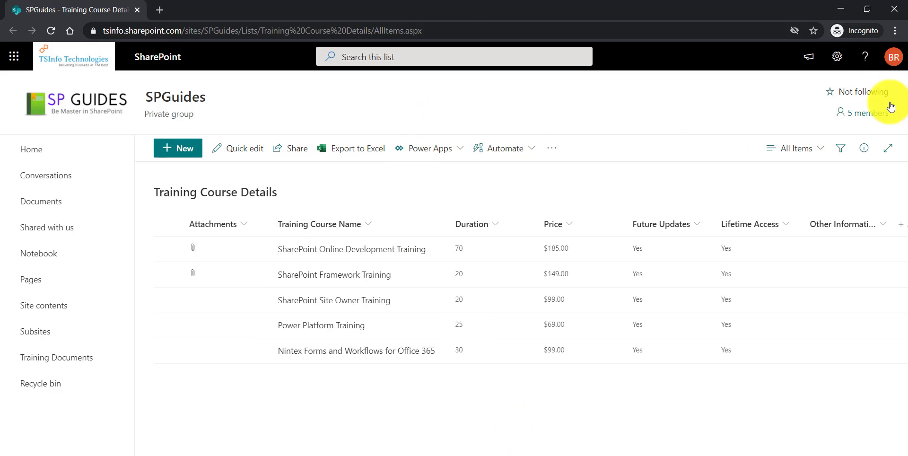
{"action": "left_click", "coordinate": [893, 55]}
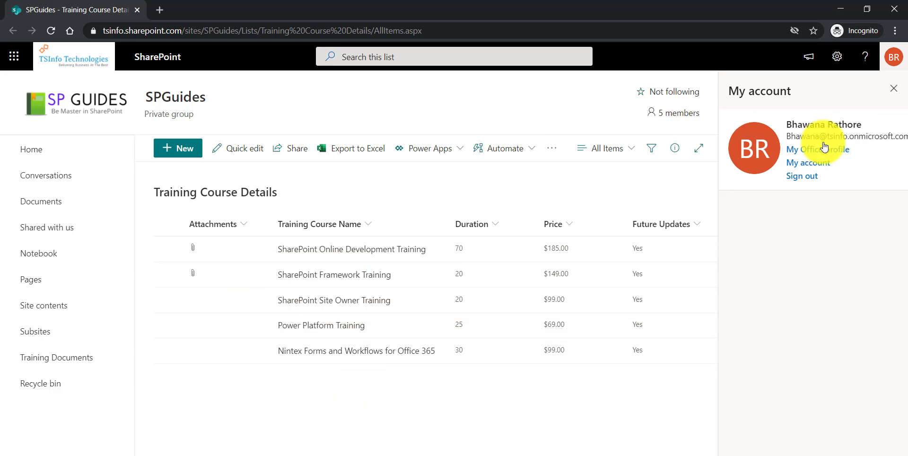
{"action": "left_click", "coordinate": [893, 87]}
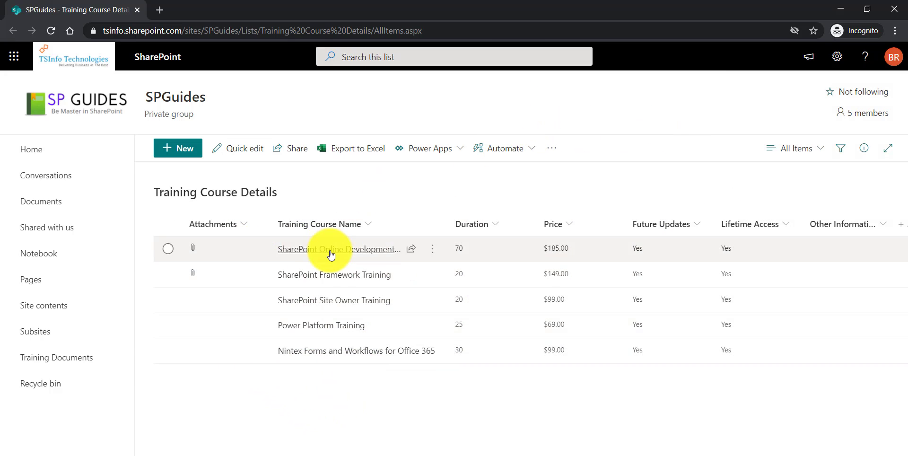
Step: Back in the main account's window, go to List settings for Training Course Details
{"action": "left_click", "coordinate": [388, 455]}
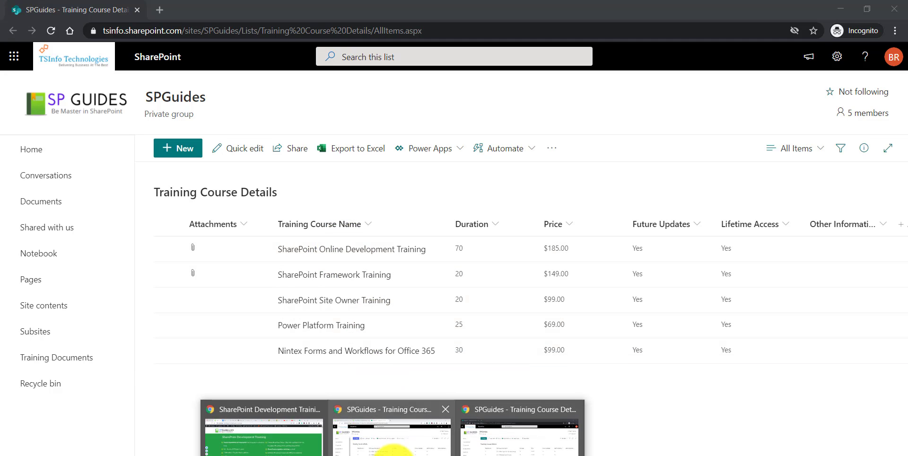
{"action": "left_click", "coordinate": [392, 444]}
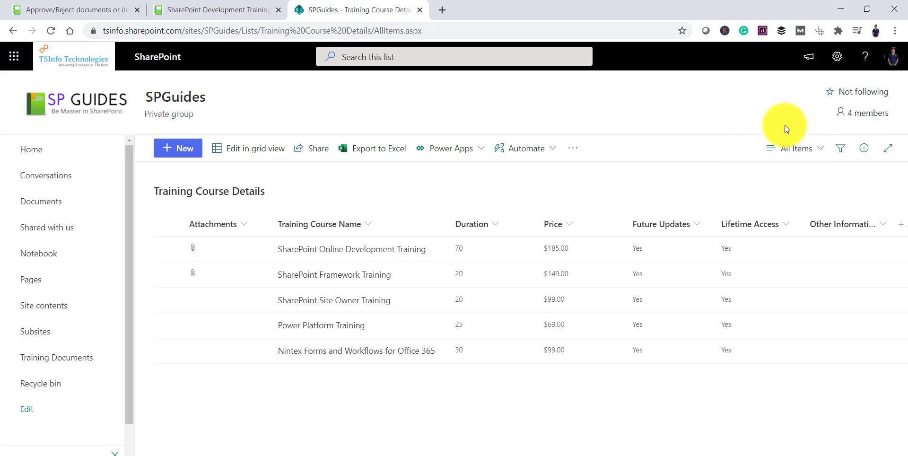
{"action": "left_click", "coordinate": [836, 56]}
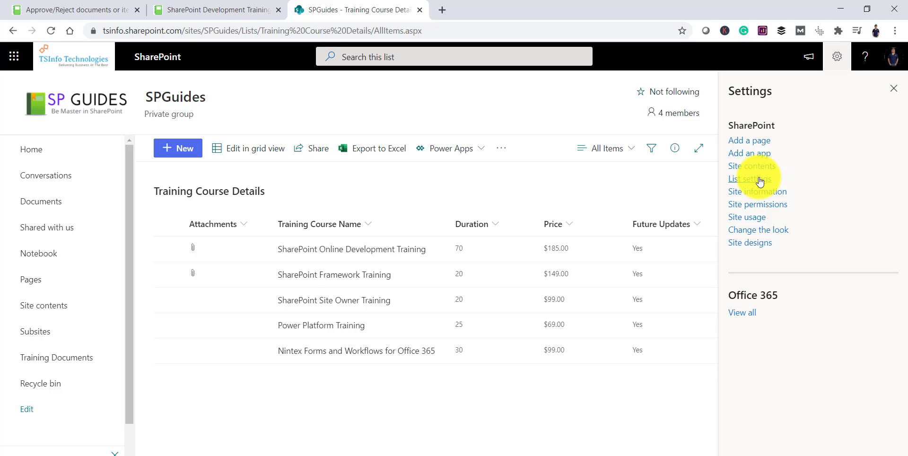
{"action": "left_click", "coordinate": [753, 181]}
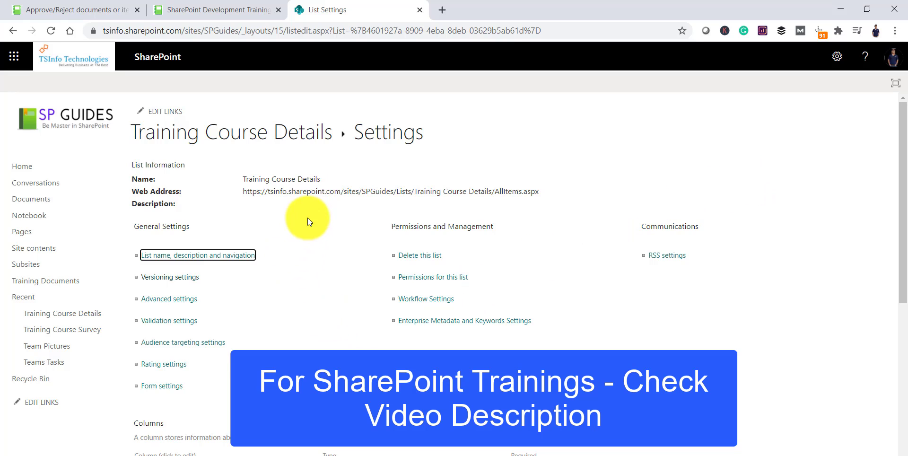
Step: In Versioning settings, set Require content approval to Yes, keeping drafts visible to approvers and authors
{"action": "left_click", "coordinate": [180, 282]}
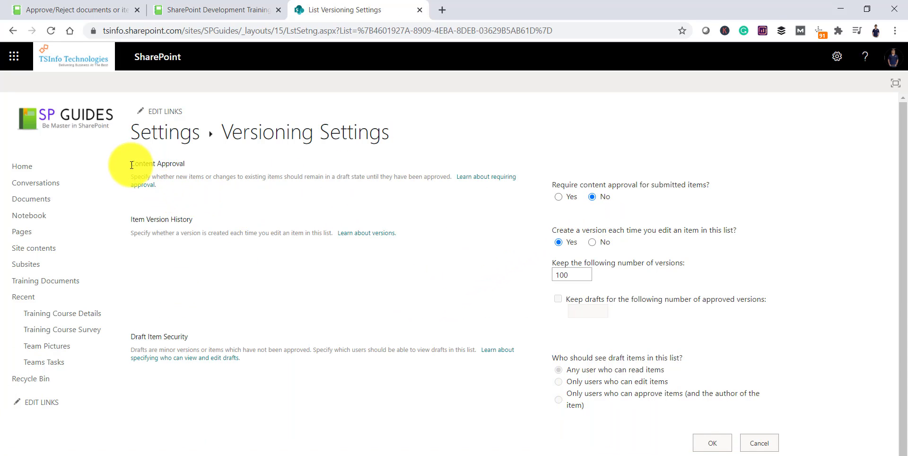
{"action": "left_click_drag", "start_coordinate": [131, 164], "coordinate": [191, 168]}
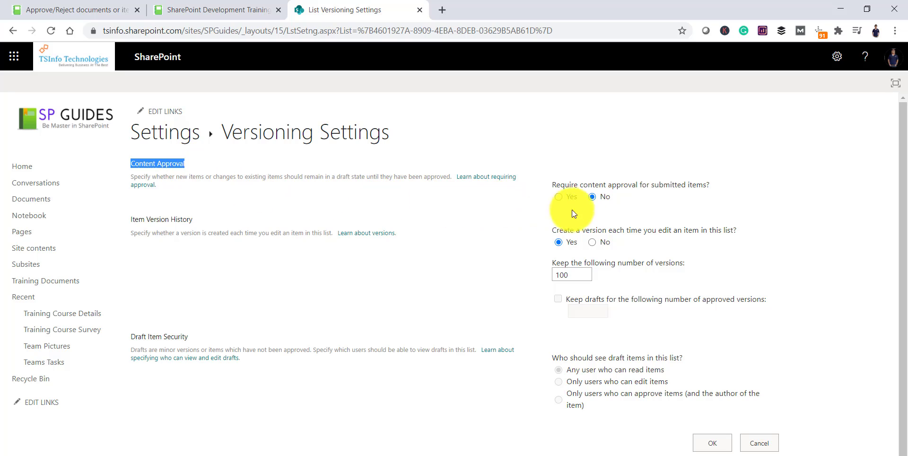
{"action": "left_click", "coordinate": [557, 198]}
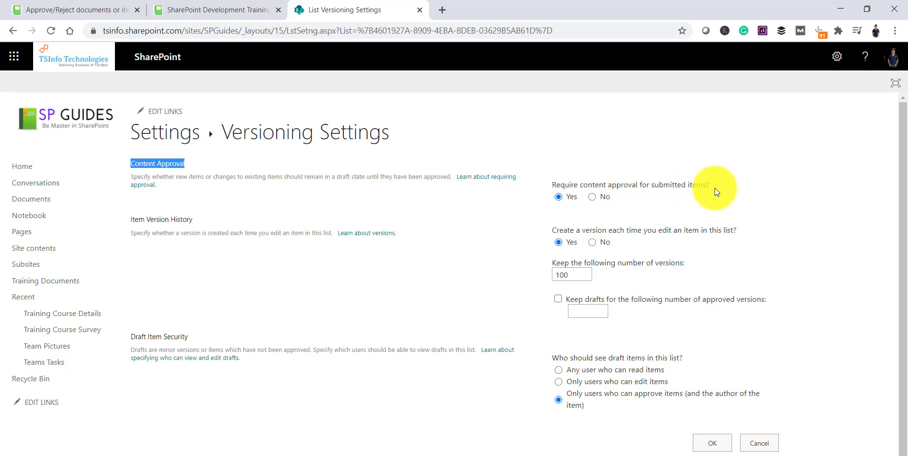
{"action": "scroll", "coordinate": [678, 282], "scroll_direction": "down", "scroll_amount": 1}
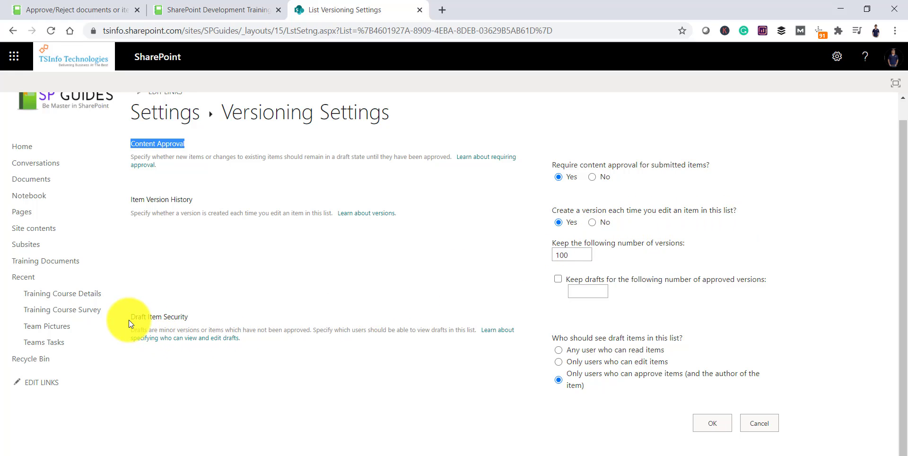
{"action": "left_click_drag", "start_coordinate": [131, 316], "coordinate": [186, 318]}
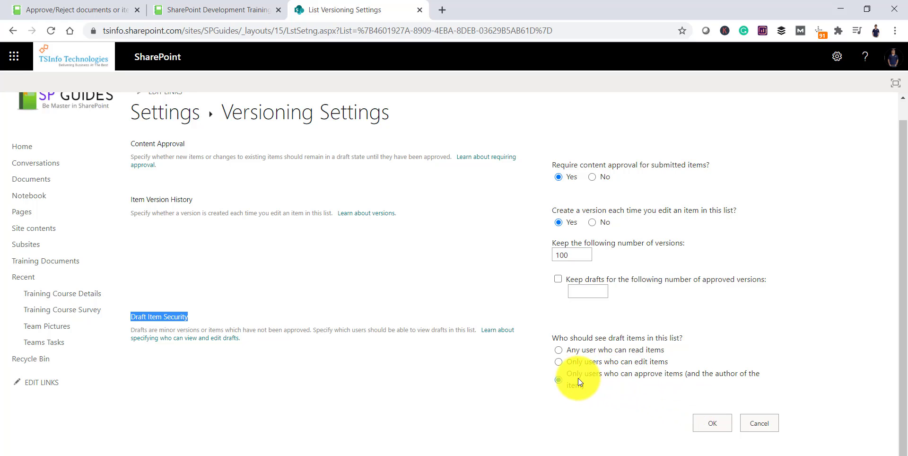
{"action": "left_click", "coordinate": [710, 421]}
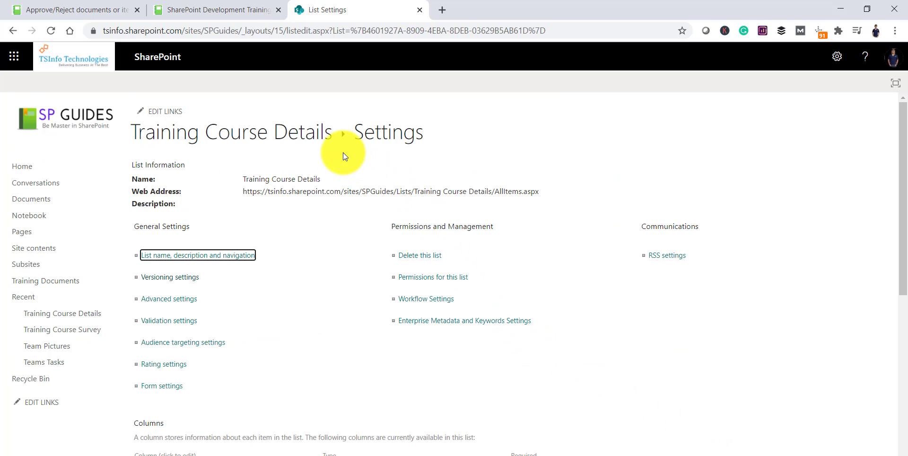
Step: Return to Training Course Details and widen Approval Status, showing all five courses Approved
{"action": "left_click", "coordinate": [294, 137]}
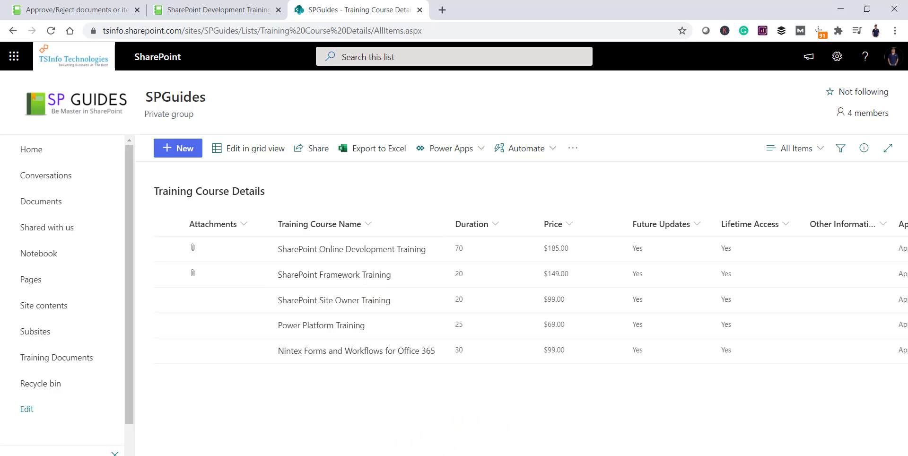
{"action": "scroll", "coordinate": [694, 255], "scroll_direction": "right", "scroll_amount": 5}
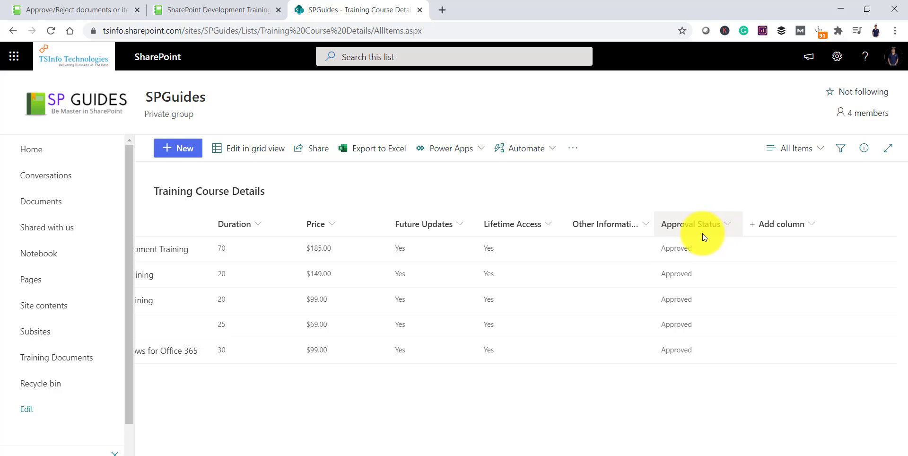
{"action": "left_click_drag", "start_coordinate": [740, 226], "coordinate": [771, 226]}
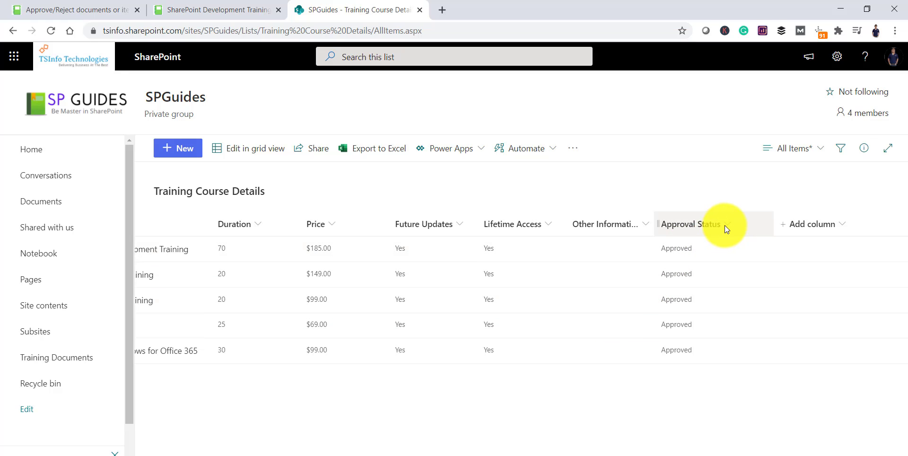
{"action": "left_click", "coordinate": [820, 155]}
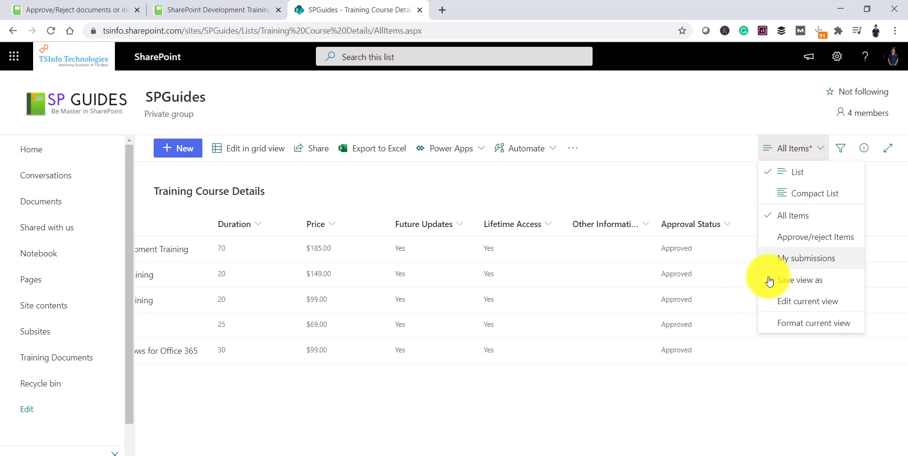
{"action": "left_click", "coordinate": [718, 398]}
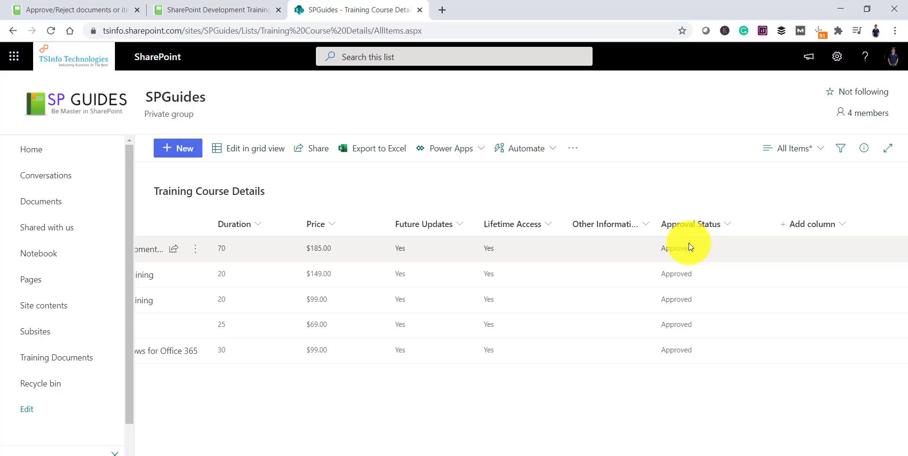
Step: Reload the list in the second user's Incognito window and view its Approval Status column
{"action": "left_click", "coordinate": [423, 453]}
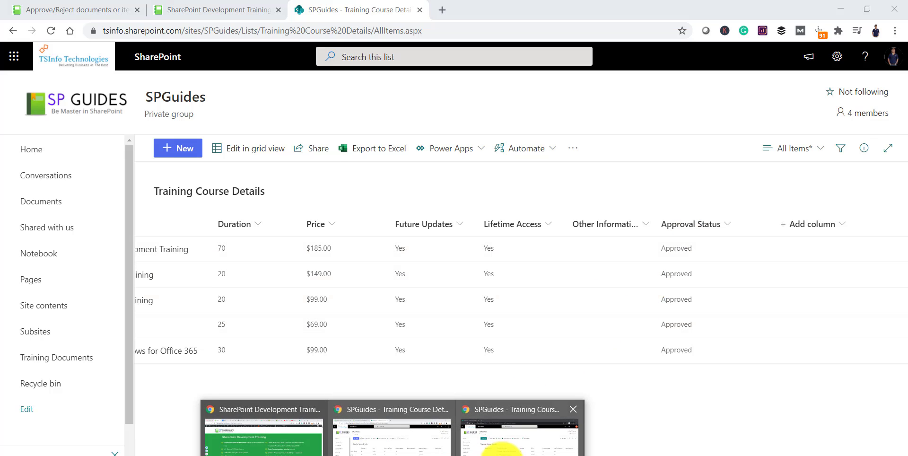
{"action": "left_click", "coordinate": [513, 442]}
{"action": "left_click", "coordinate": [501, 33]}
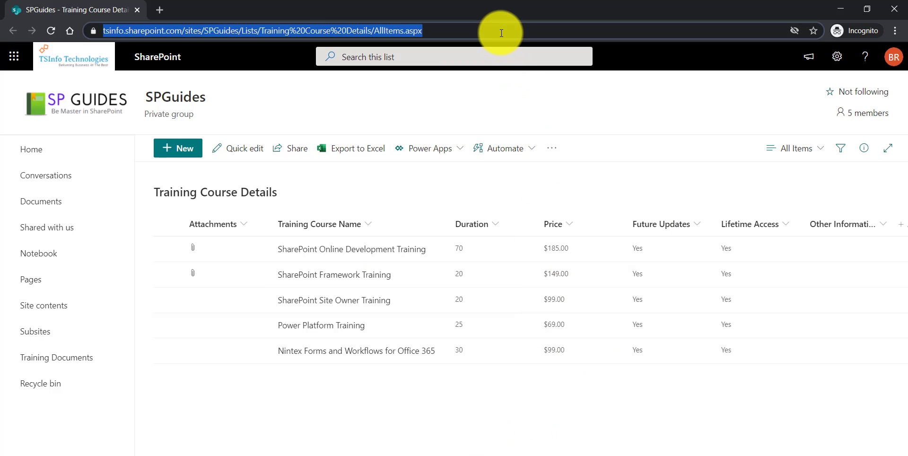
{"action": "key", "text": "Return"}
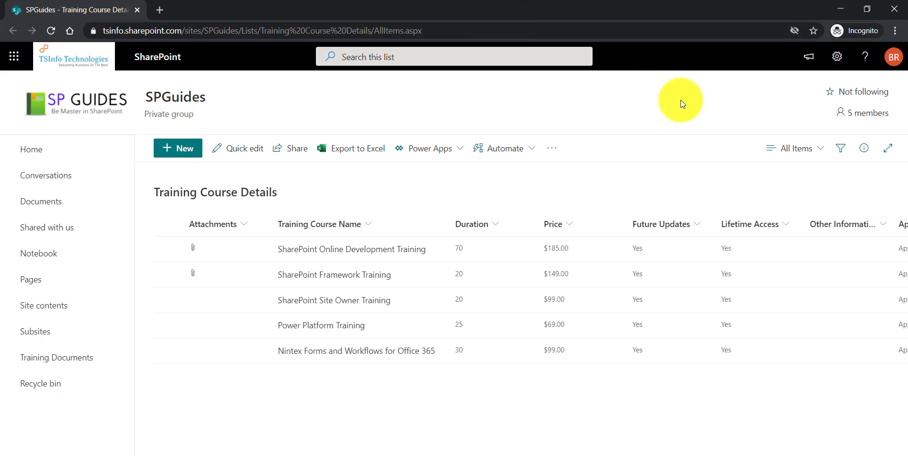
{"action": "scroll", "coordinate": [294, 453], "scroll_direction": "right", "scroll_amount": 5}
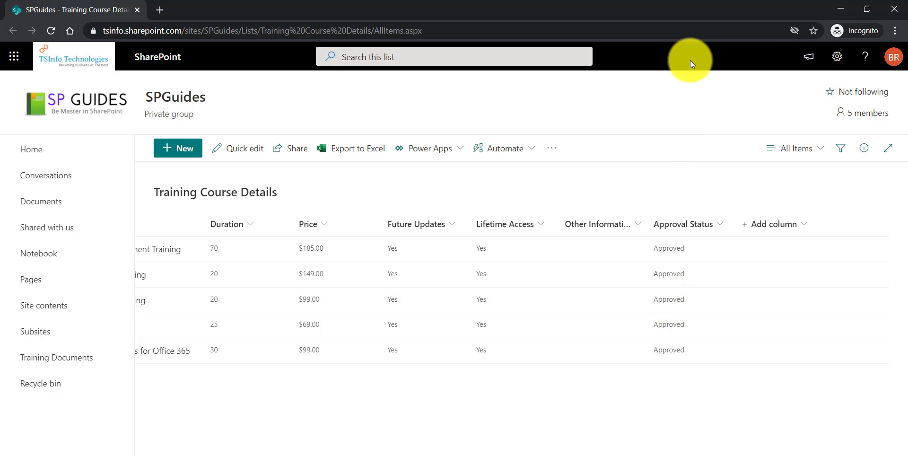
Step: Save a new course 'SPO Training' with Duration 12 and Price 24, toggles left Yes
{"action": "left_click", "coordinate": [840, 10]}
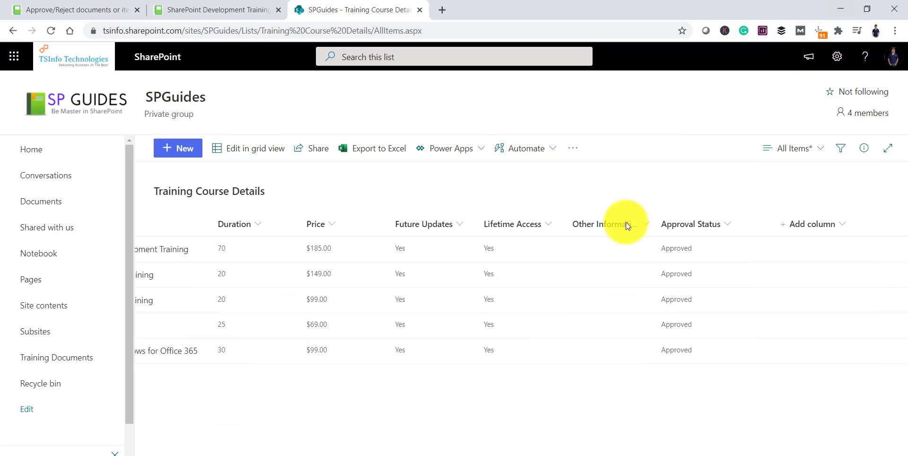
{"action": "left_click", "coordinate": [189, 158]}
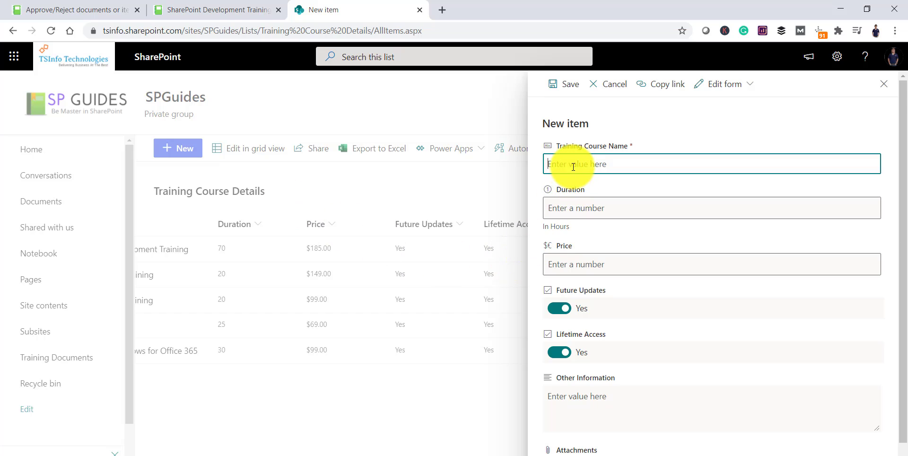
{"action": "type", "text": "SPO Training"}
{"action": "left_click", "coordinate": [576, 208]}
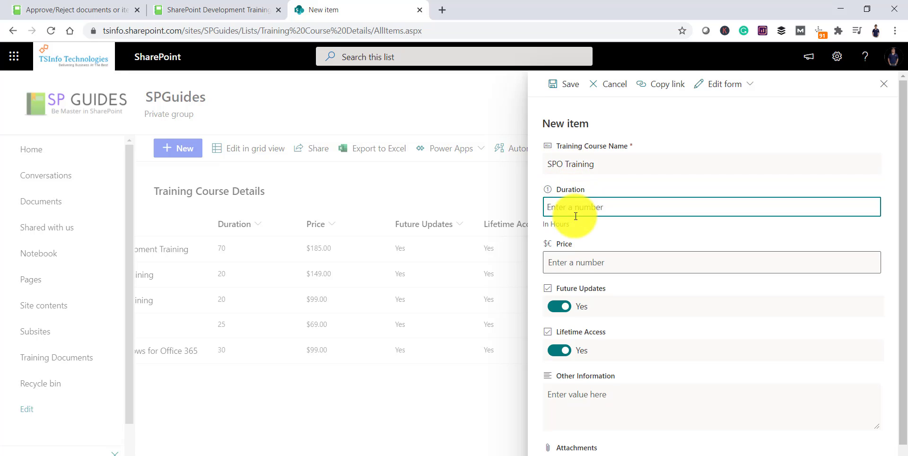
{"action": "type", "text": "12"}
{"action": "left_click", "coordinate": [582, 265]}
{"action": "type", "text": "24"}
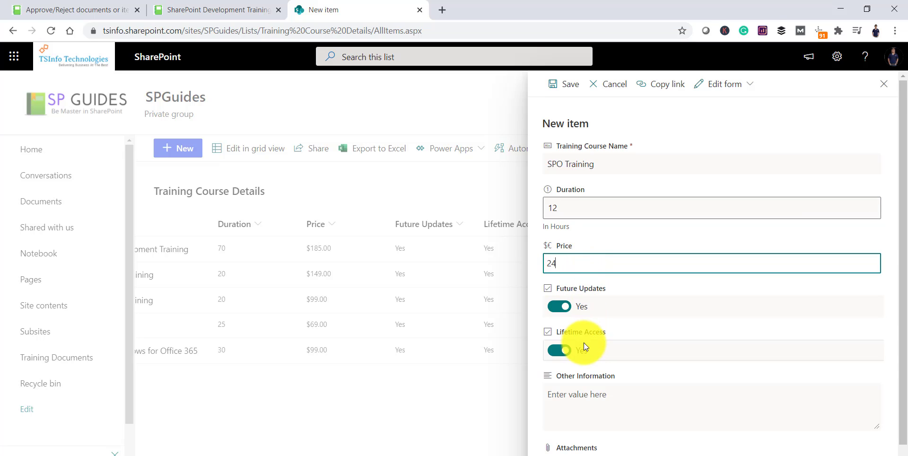
{"action": "scroll", "coordinate": [586, 324], "scroll_direction": "down", "scroll_amount": 1}
{"action": "left_click", "coordinate": [585, 451]}
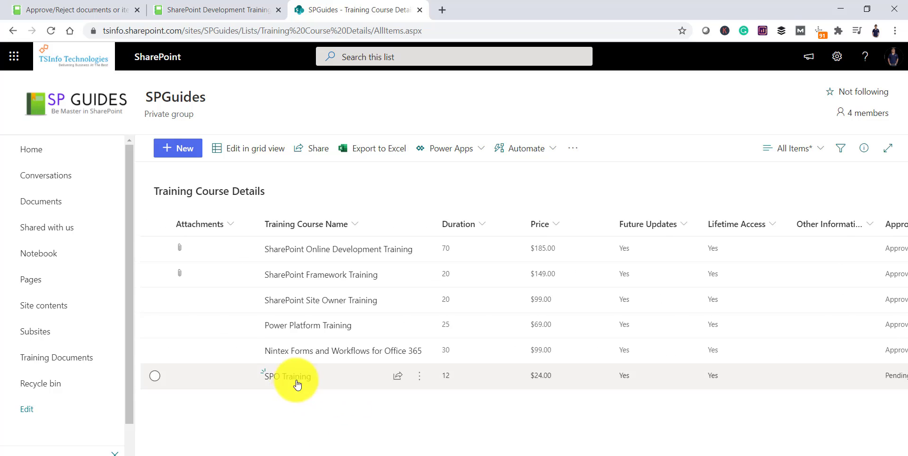
Step: Switch the list to the Approve/reject Items view, showing SPO Training as Pending
{"action": "left_click_drag", "start_coordinate": [410, 449], "coordinate": [639, 446]}
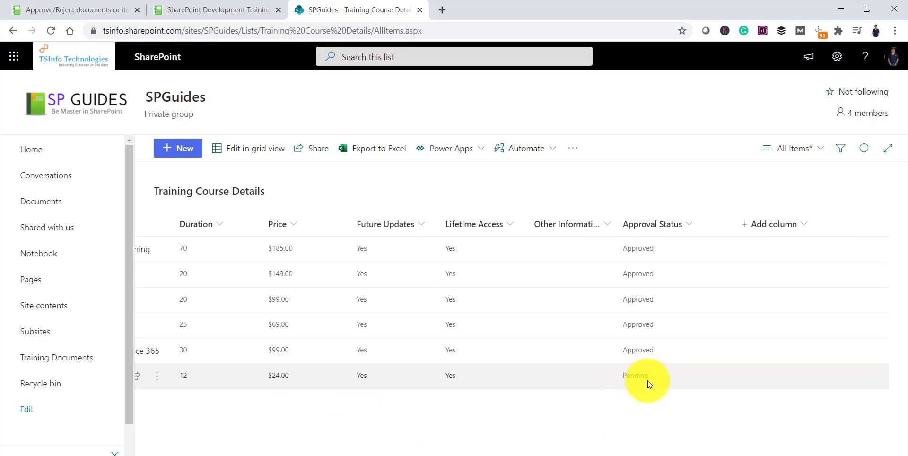
{"action": "left_click", "coordinate": [818, 147]}
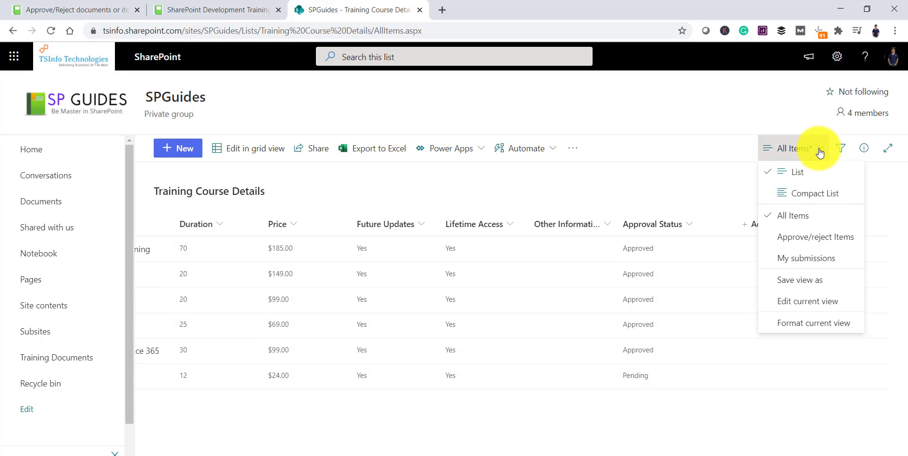
{"action": "left_click", "coordinate": [814, 239]}
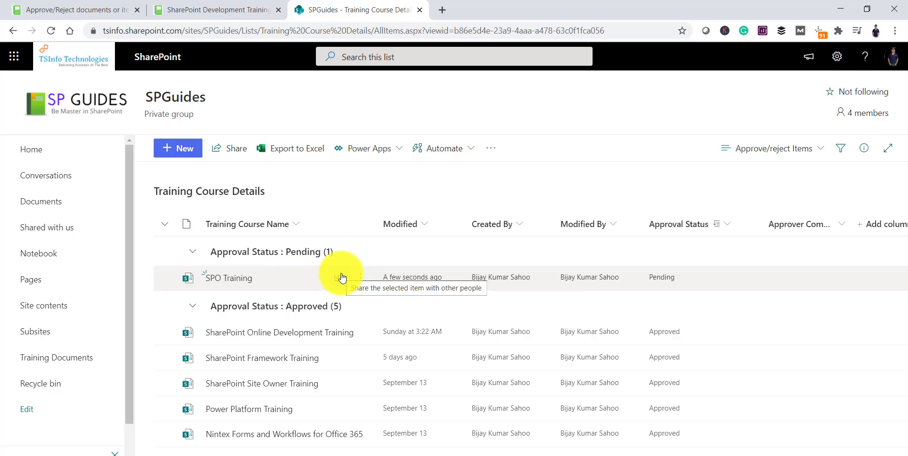
Step: As the other user, reload the list and confirm only the five Approved courses appear
{"action": "mouse_move", "coordinate": [396, 454]}
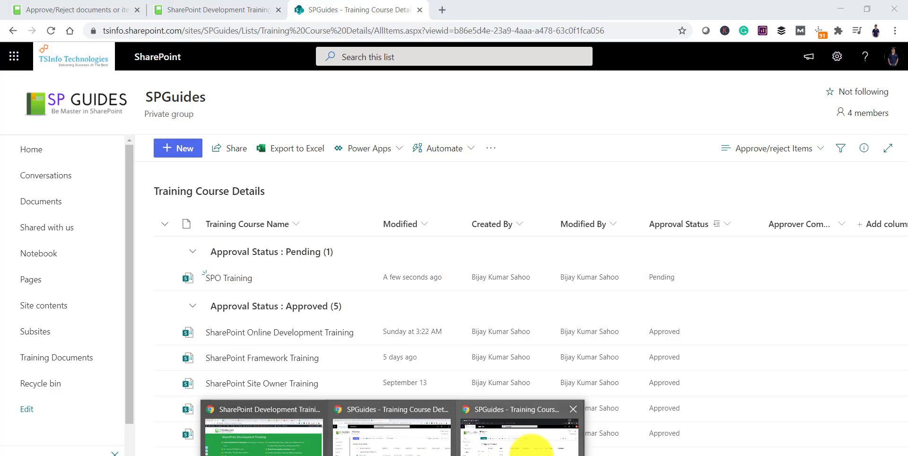
{"action": "left_click", "coordinate": [523, 441]}
{"action": "left_click", "coordinate": [893, 57]}
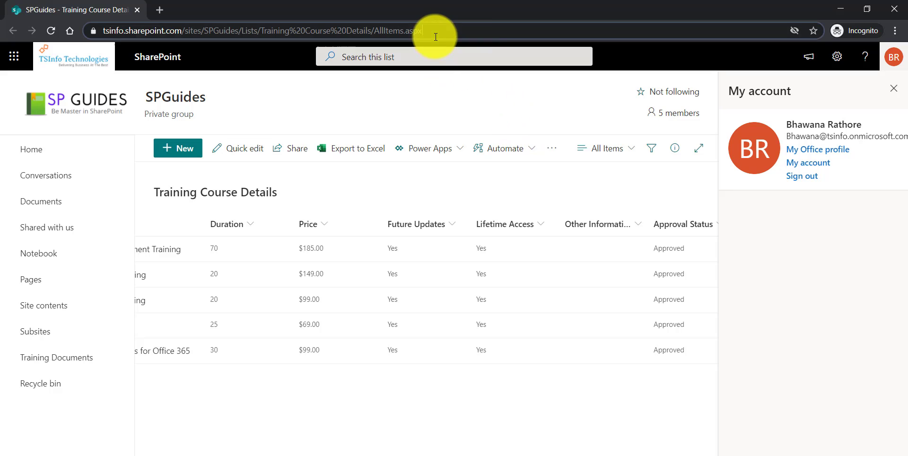
{"action": "left_click", "coordinate": [488, 35]}
{"action": "key", "text": "Return"}
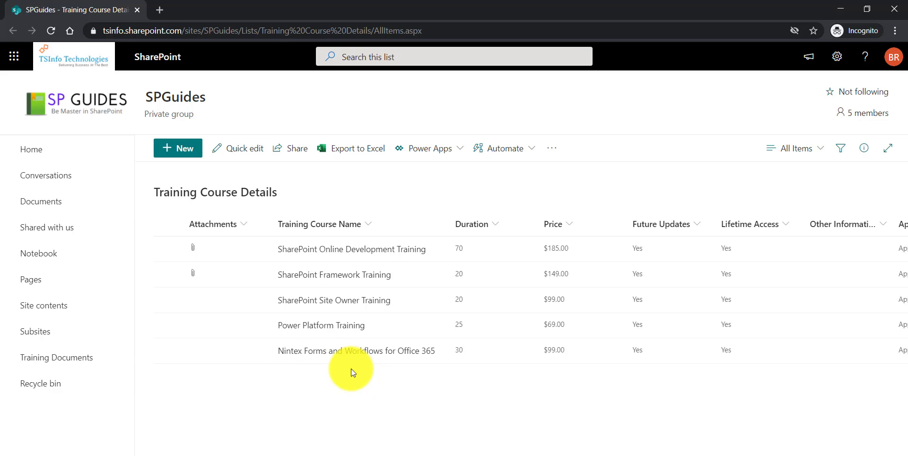
{"action": "scroll", "coordinate": [482, 449], "scroll_direction": "right", "scroll_amount": 4}
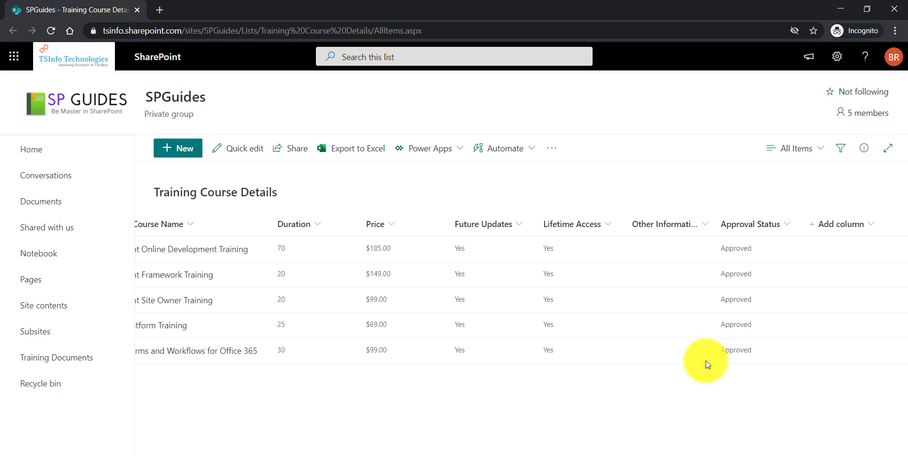
Step: In the approver window, choose More > Approve/Reject from the SPO Training item's actions
{"action": "left_click", "coordinate": [371, 439]}
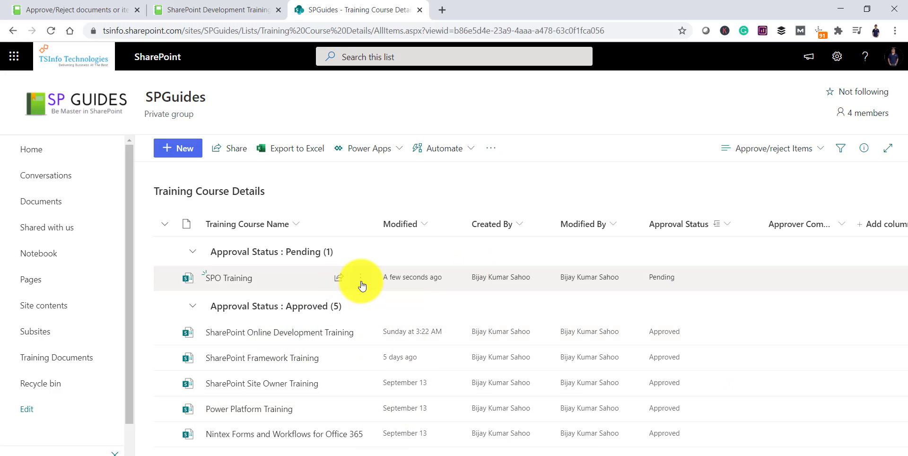
{"action": "left_click", "coordinate": [360, 281]}
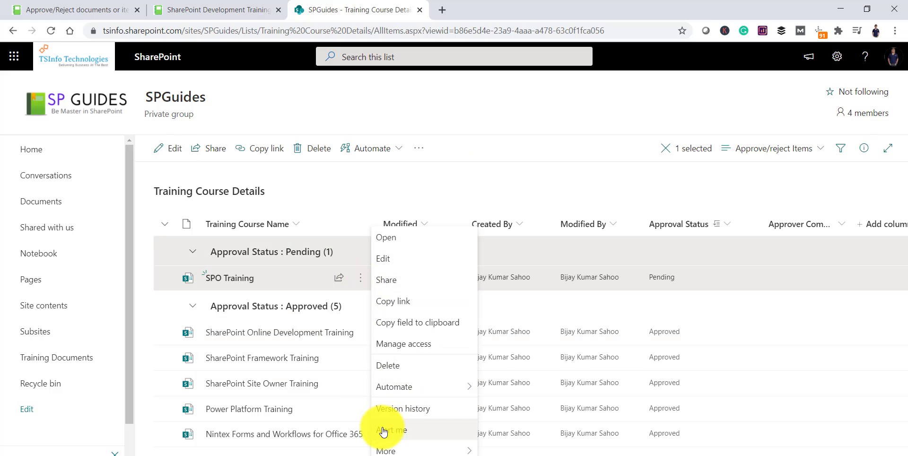
{"action": "mouse_move", "coordinate": [425, 452]}
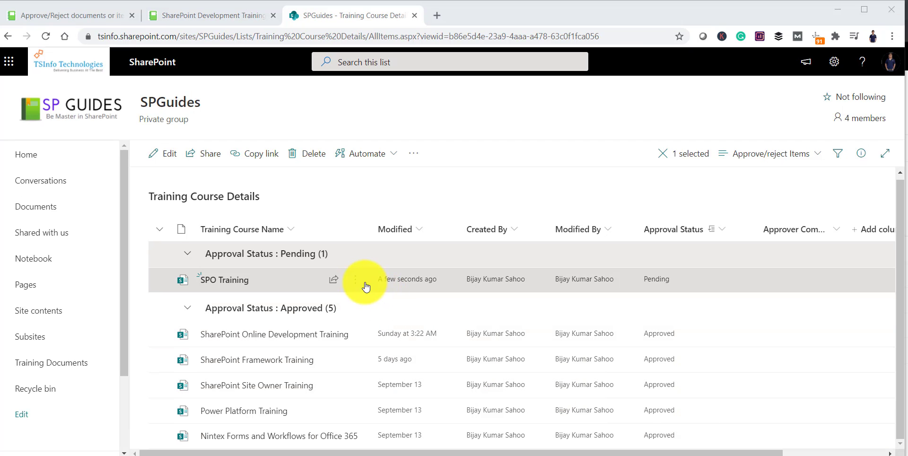
{"action": "left_click", "coordinate": [360, 278]}
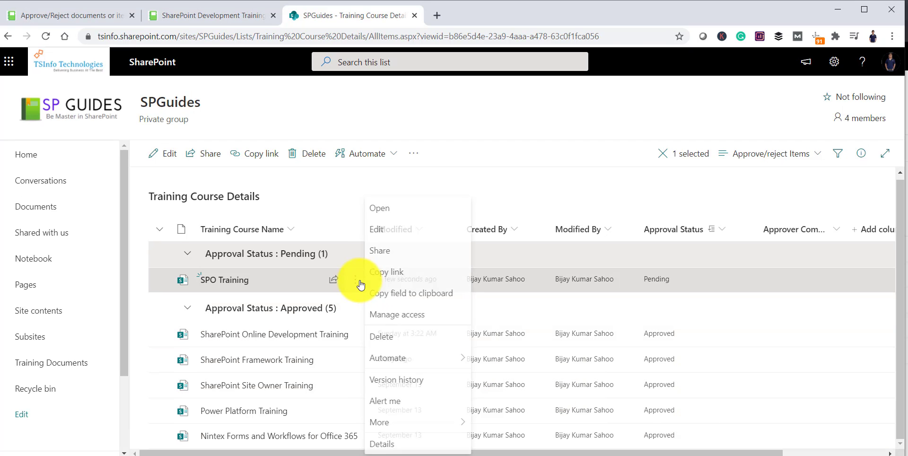
{"action": "mouse_move", "coordinate": [436, 421]}
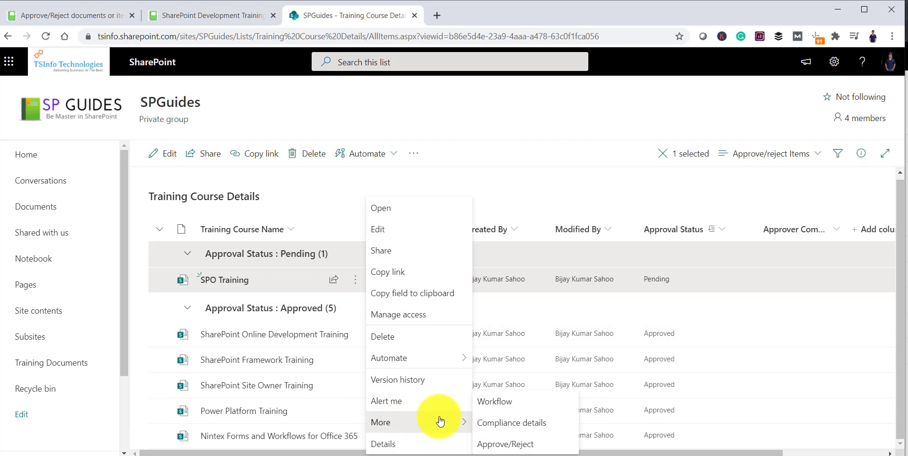
{"action": "left_click", "coordinate": [510, 445]}
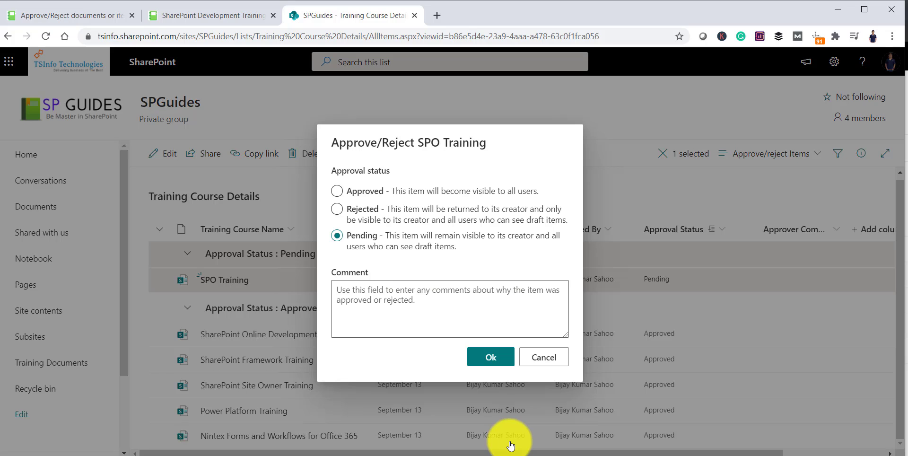
Step: Set SPO Training's status to Approved with the comment 'Approved' and confirm
{"action": "left_click", "coordinate": [369, 192]}
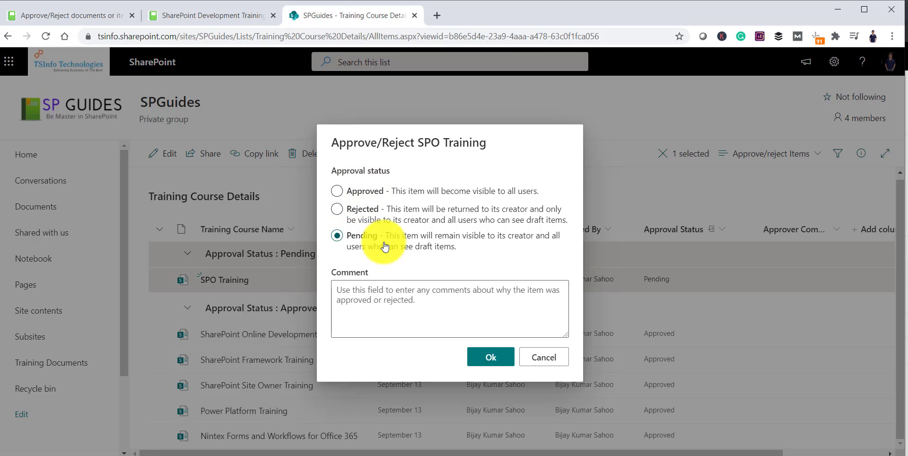
{"action": "left_click", "coordinate": [362, 190]}
{"action": "left_click", "coordinate": [374, 290]}
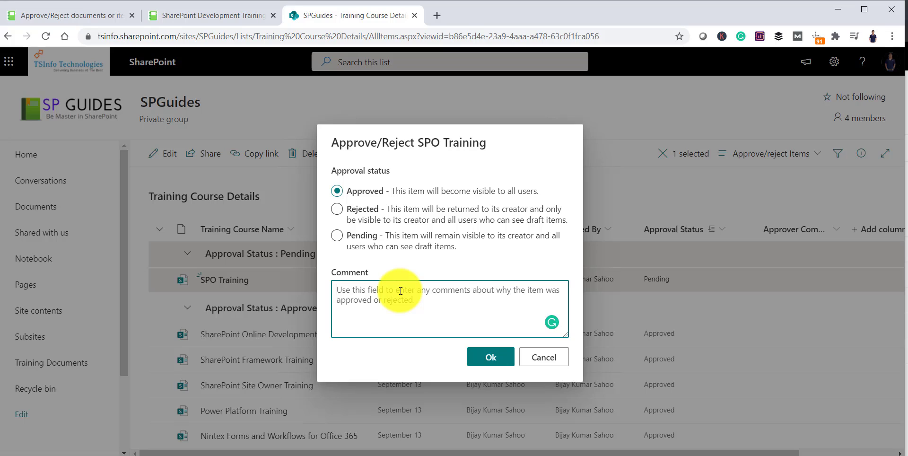
{"action": "type", "text": "Appro"}
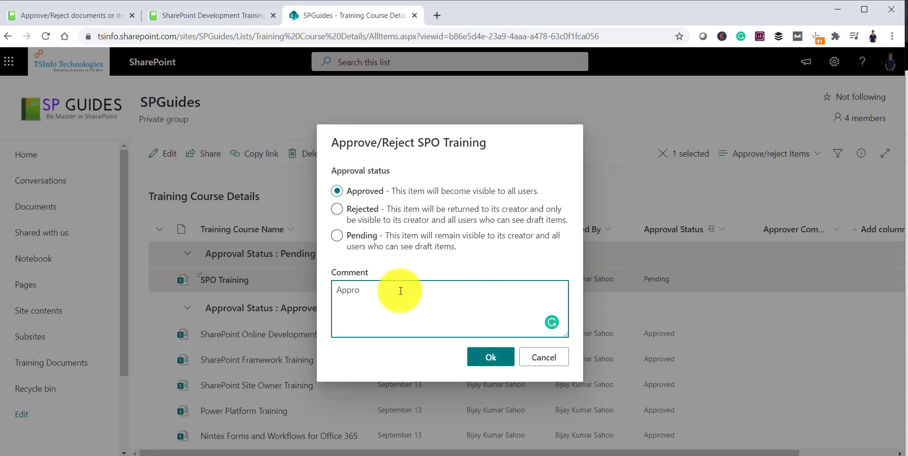
{"action": "type", "text": "ved"}
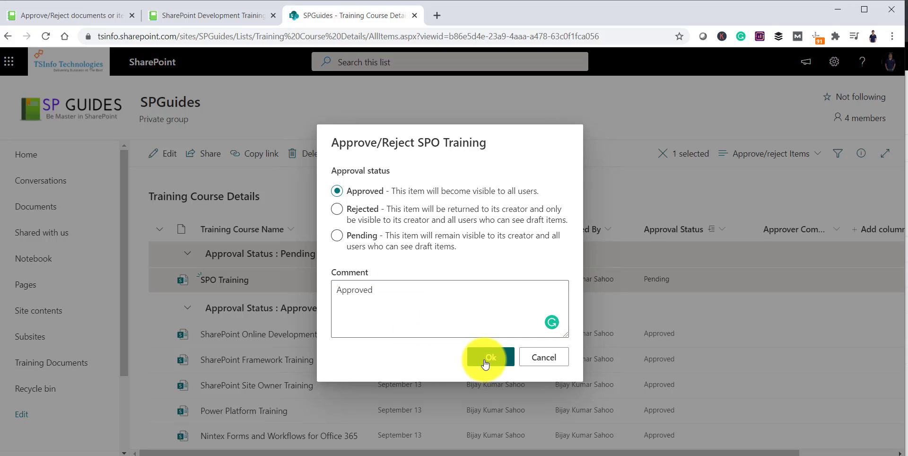
{"action": "left_click", "coordinate": [487, 357]}
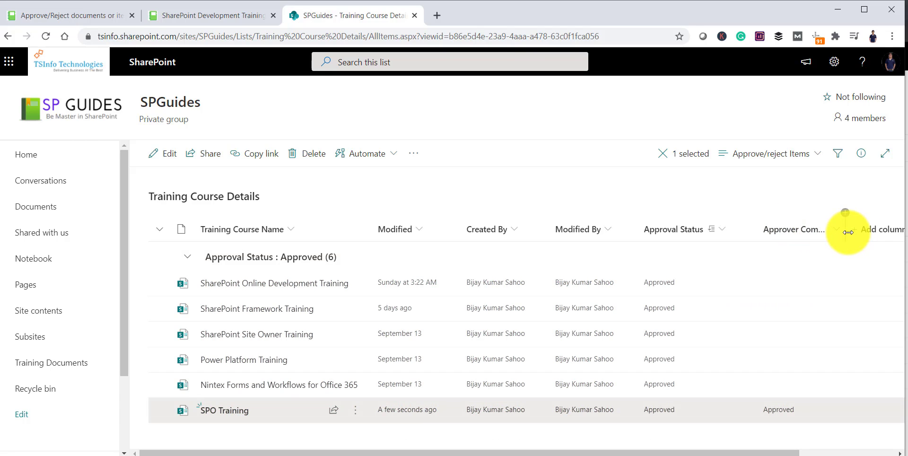
Step: Widen the Approver Comments column to show SPO Training's 'Approved' comment
{"action": "left_click_drag", "start_coordinate": [849, 231], "coordinate": [871, 231]}
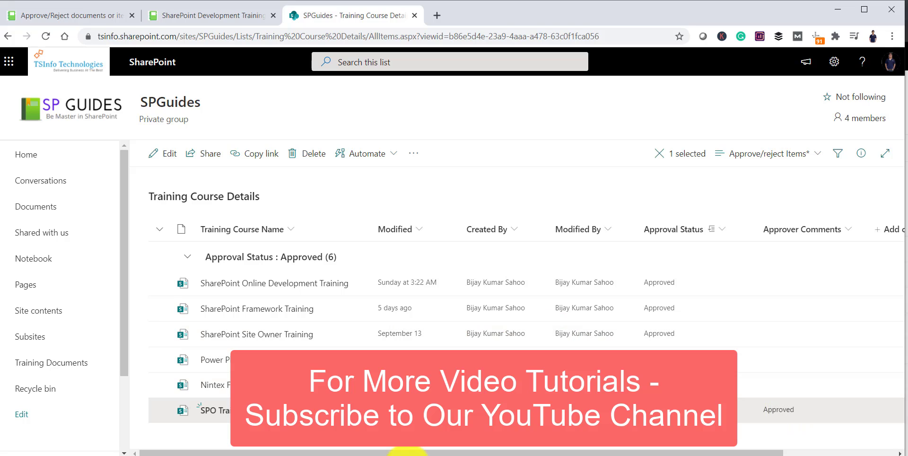
Step: Reload the list in the second user's Incognito window and check SPO Training shows Approved
{"action": "left_click", "coordinate": [393, 455]}
{"action": "left_click", "coordinate": [489, 452]}
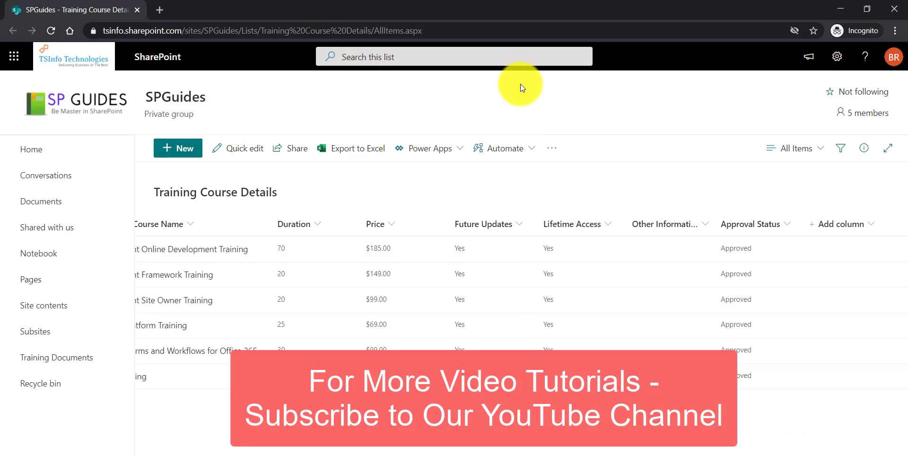
{"action": "left_click", "coordinate": [477, 36]}
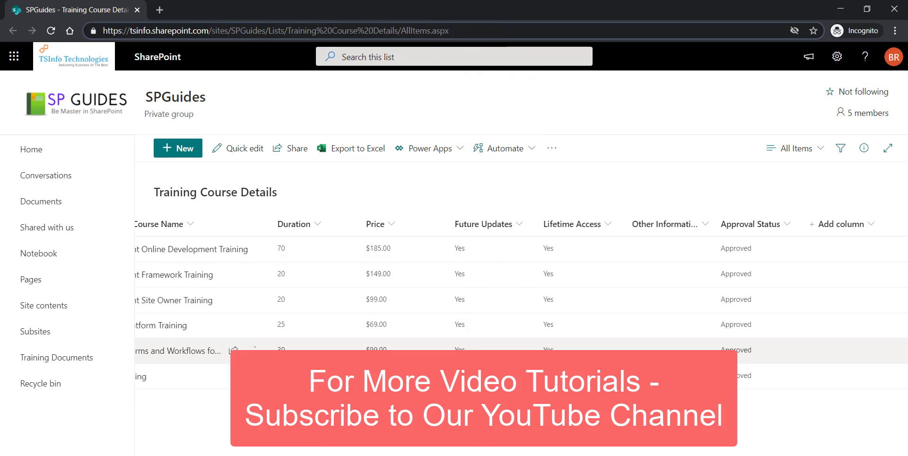
{"action": "key", "text": "Return"}
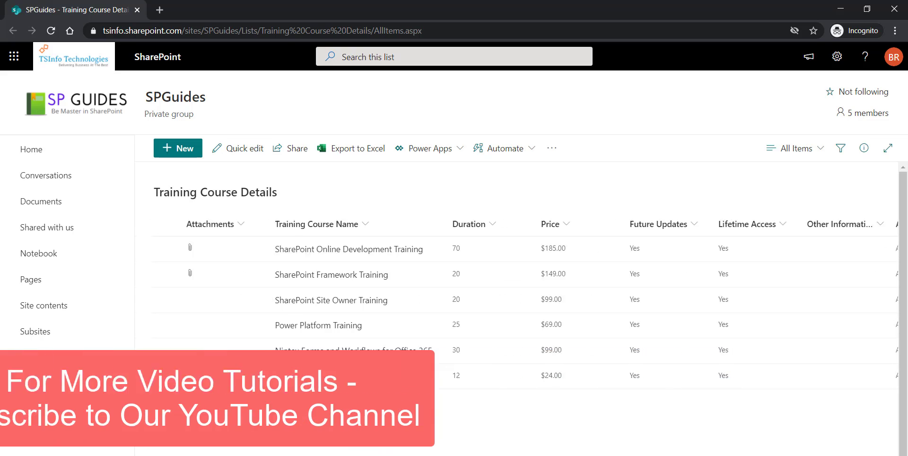
{"action": "scroll", "coordinate": [642, 433], "scroll_direction": "right", "scroll_amount": 5}
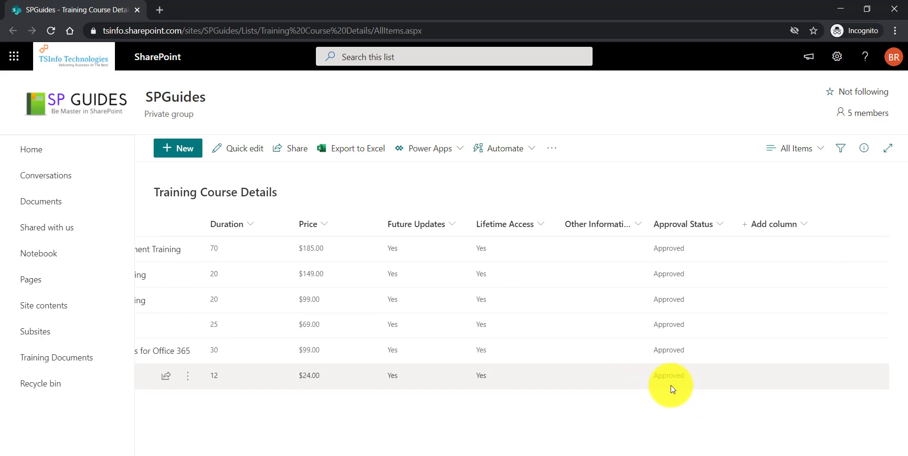